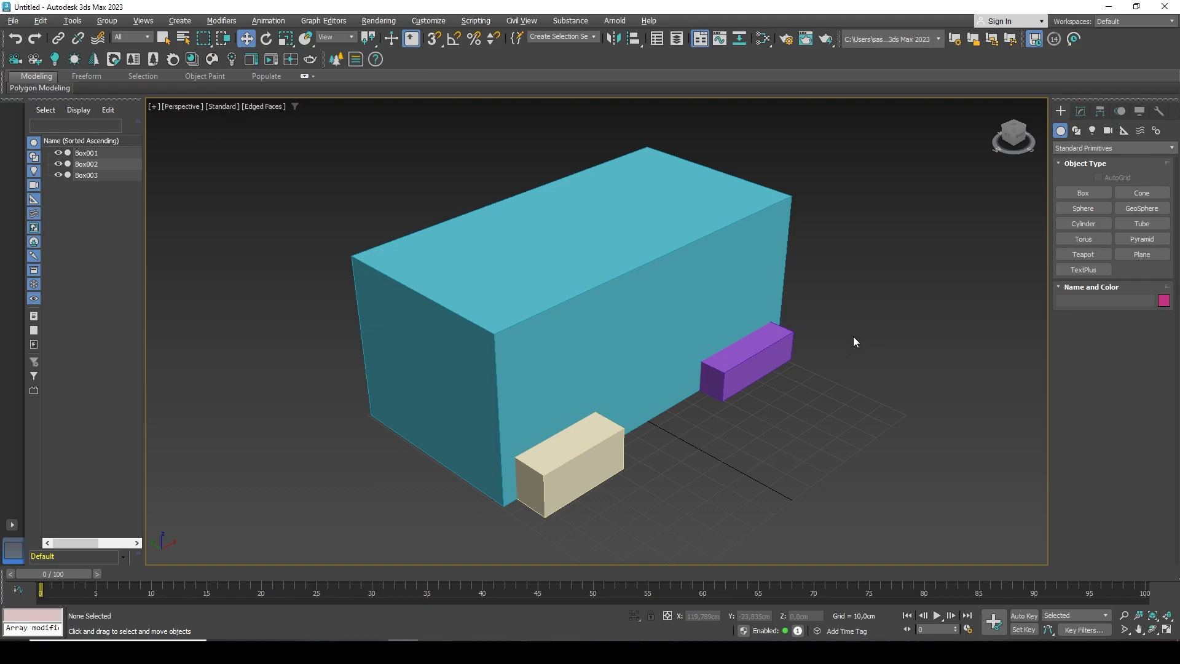
Step: Raise the beige and purple boxes along Z to overlap the cyan box's lower front edge
click(559, 443)
drag(559, 442, 557, 421)
click(765, 367)
drag(741, 323, 741, 303)
Step: Deselect the purple box and select the large cyan box, Box001
mouse_move(747, 332)
alt+middle_down()
mouse_move(761, 351)
mouse_move(737, 344)
alt+middle_up()
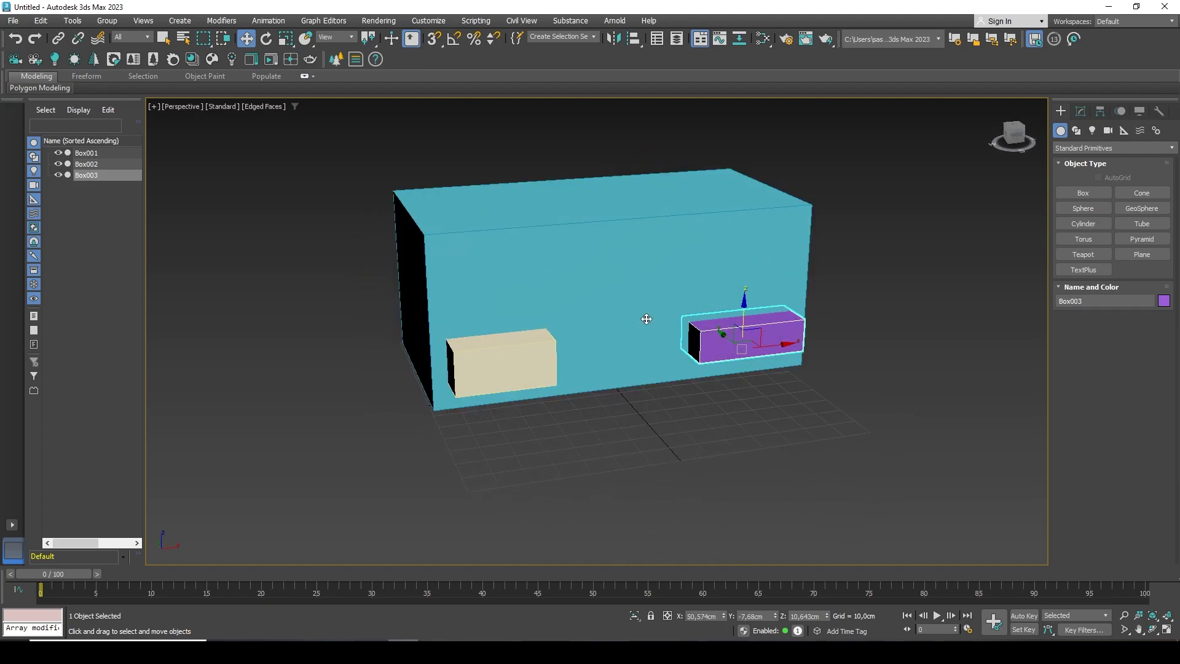
alt+middle_drag(756, 471, 760, 424)
click(781, 418)
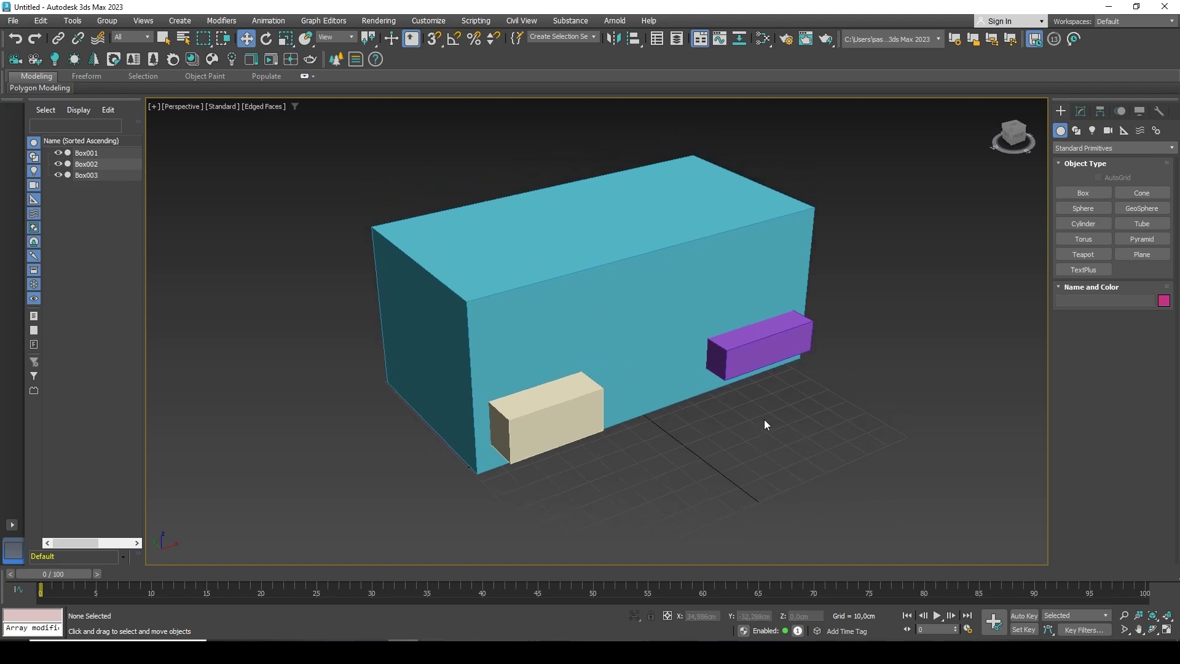
click(555, 214)
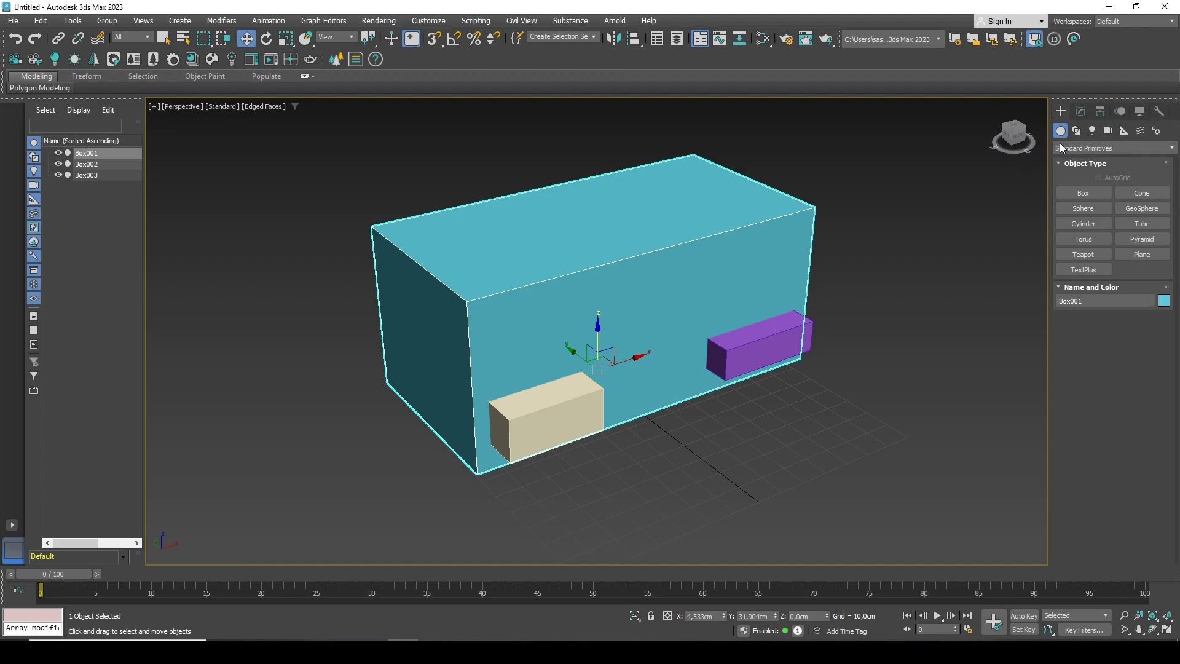
Step: Make the cyan box a Boolean from the Compound Objects category
click(1111, 147)
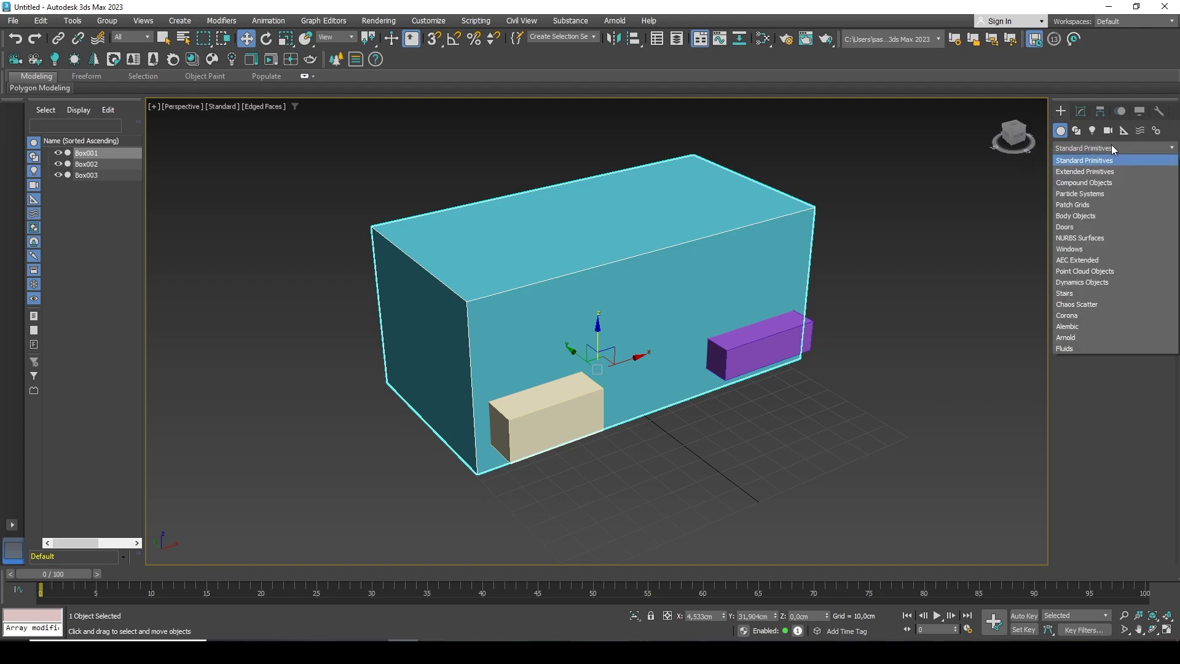
click(1094, 183)
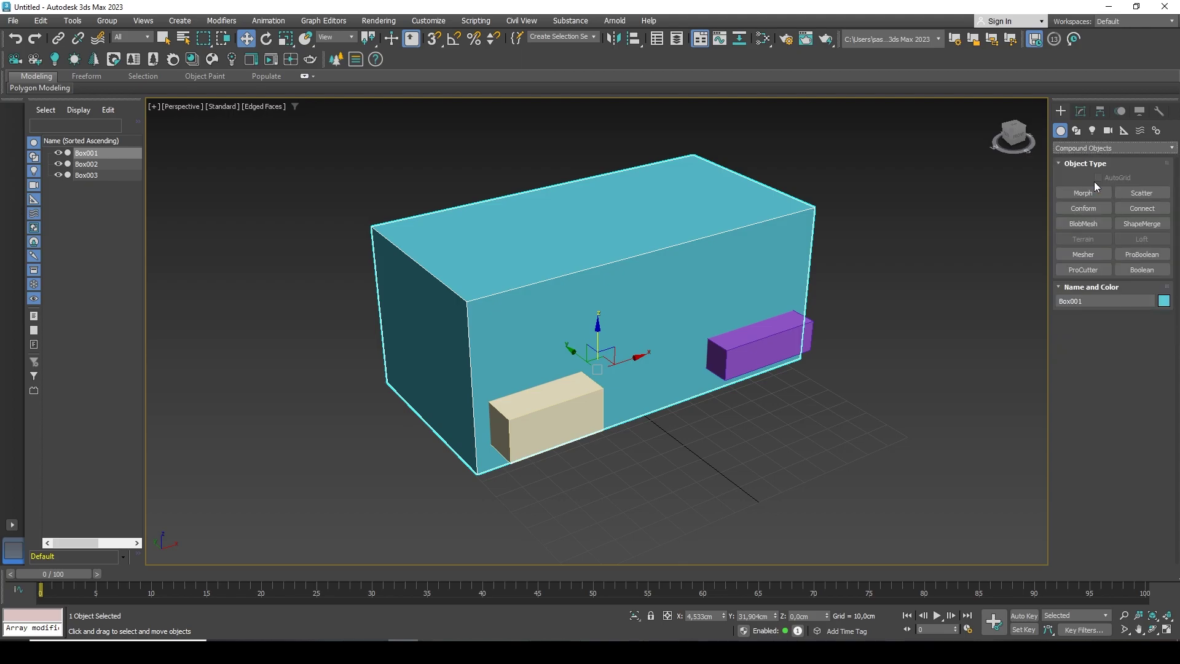
click(1142, 271)
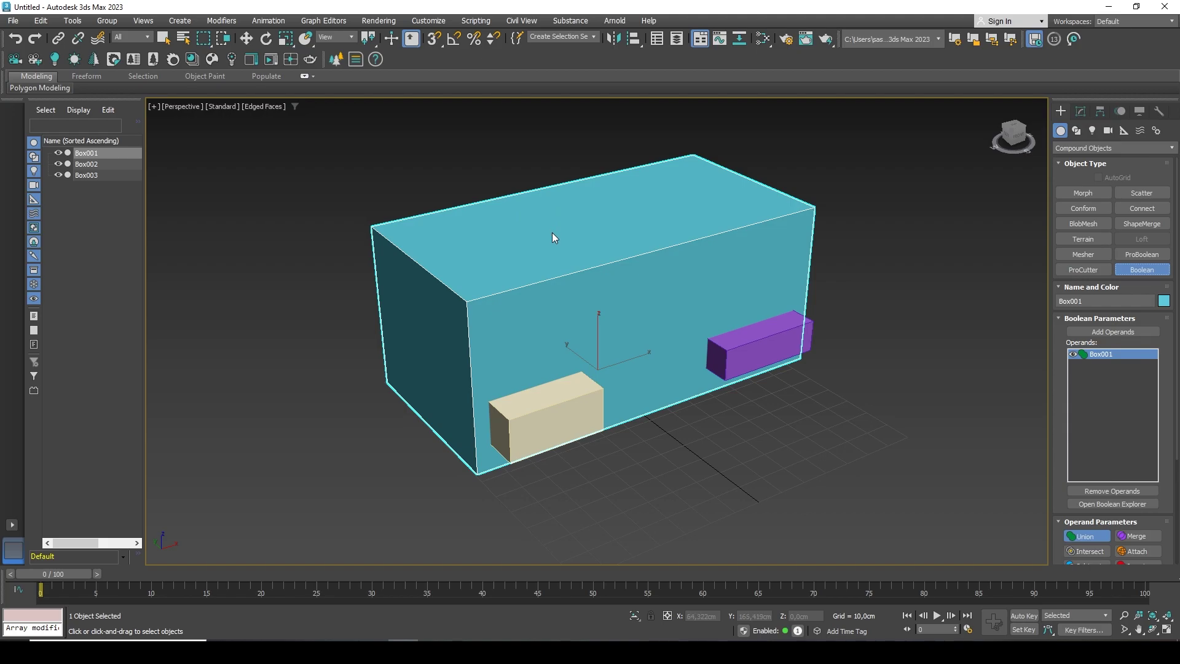
Step: In the Modify panel, add the purple Box003 and beige Box002 as Boolean operands
click(1084, 110)
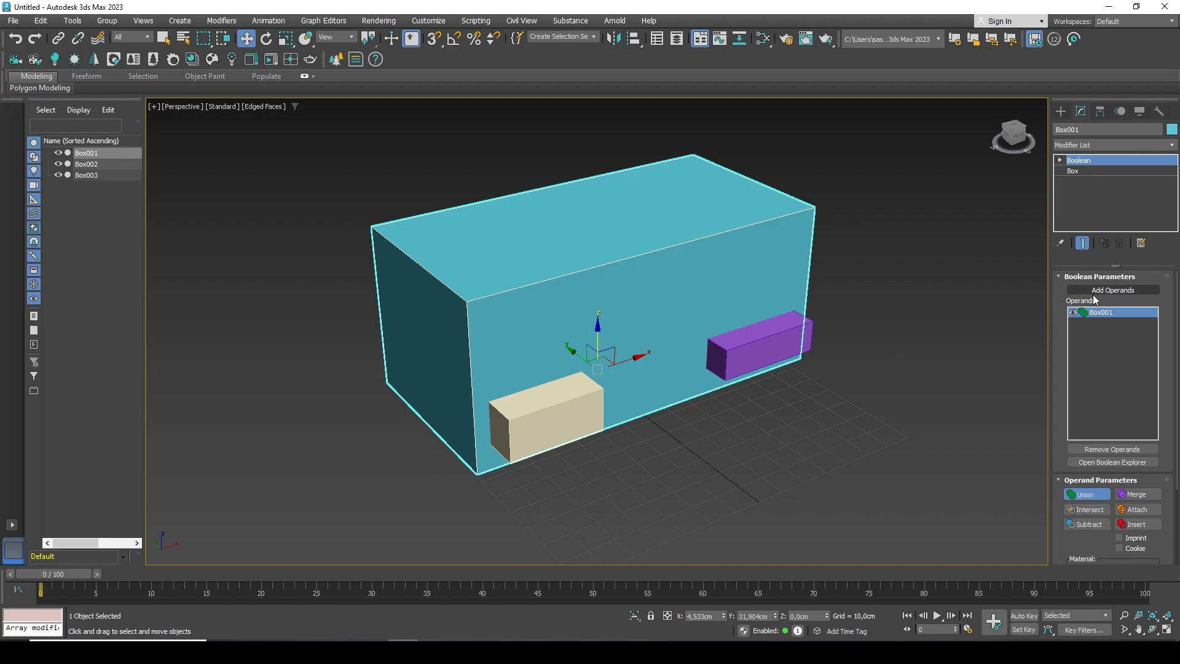
click(1113, 290)
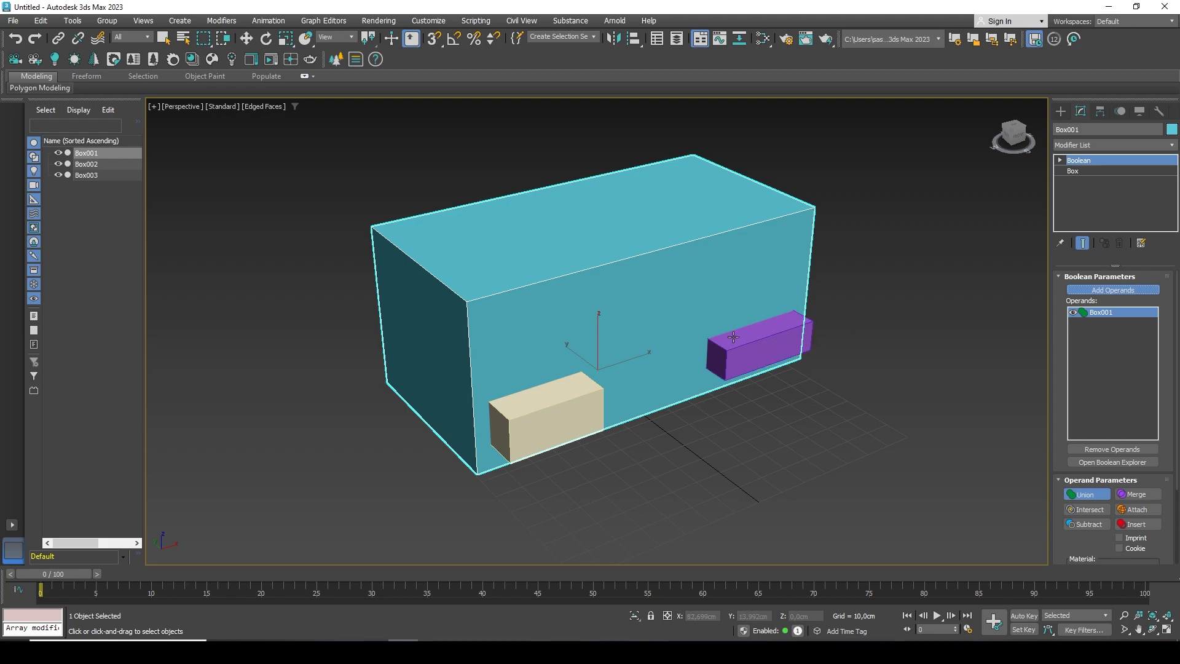
click(776, 344)
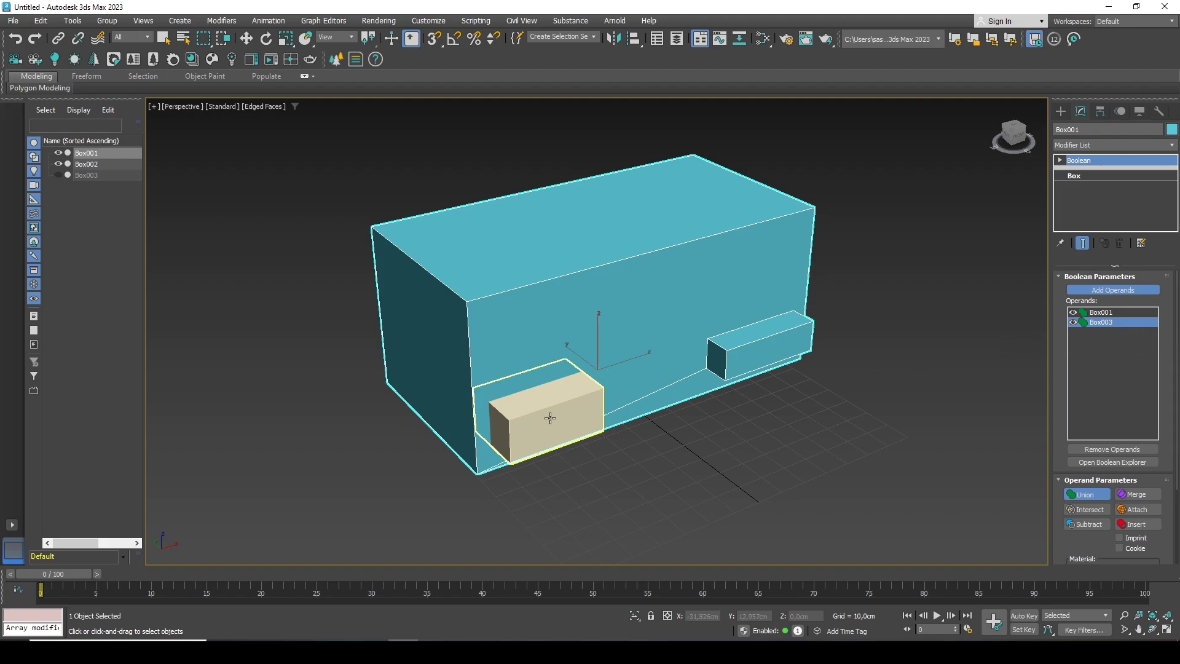
click(548, 416)
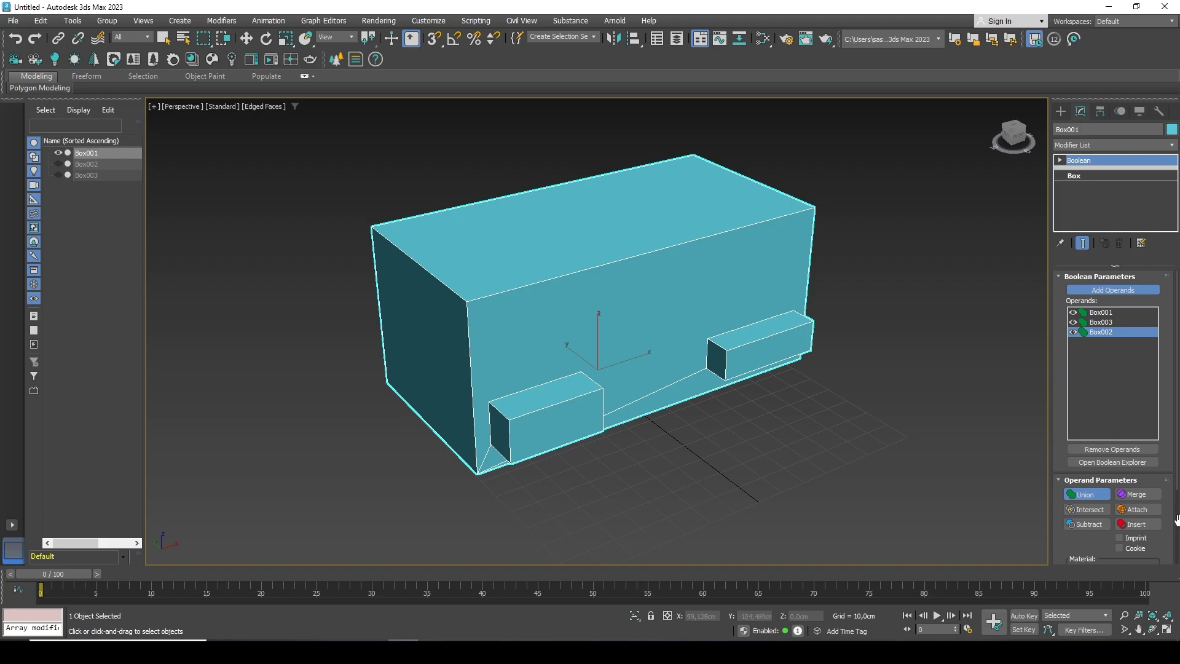
Step: Try Intersect on the Box002 operand, then set it back to Union
scroll(1090, 488, down, 3)
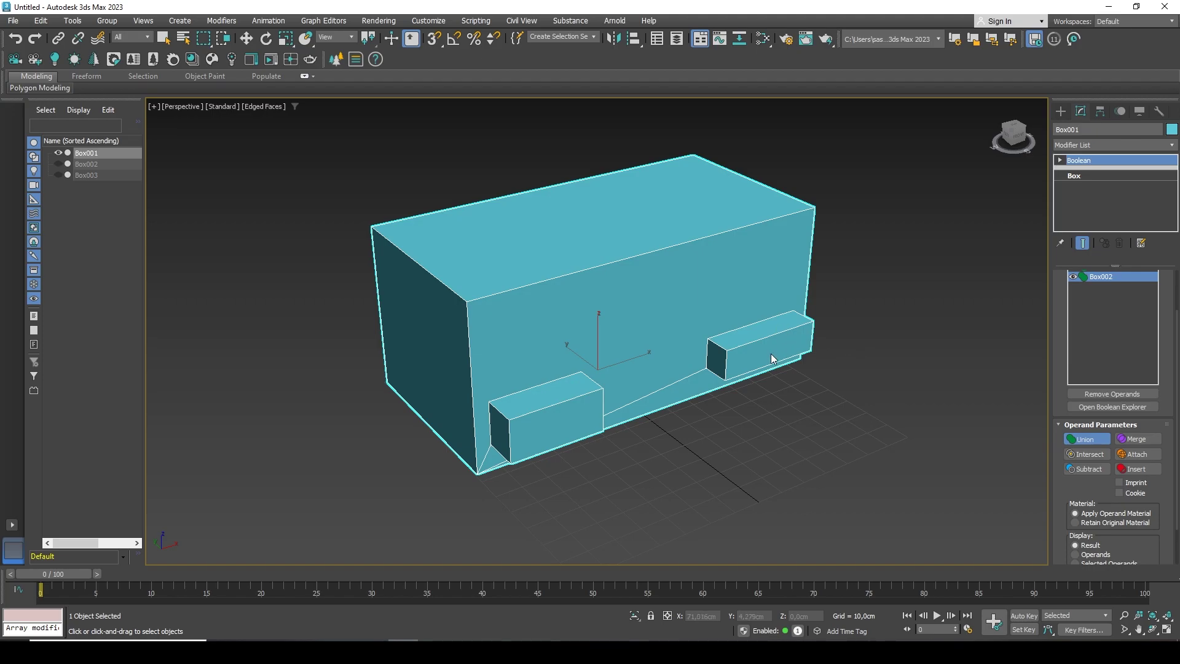
scroll(1082, 489, up, 1)
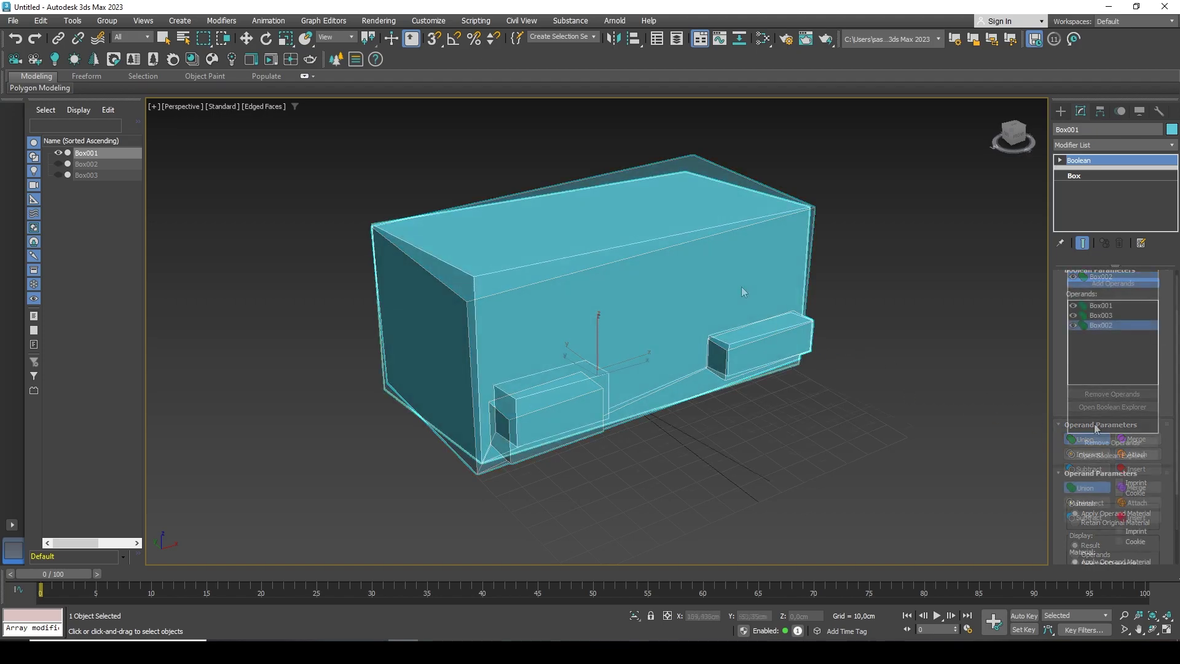
click(1085, 503)
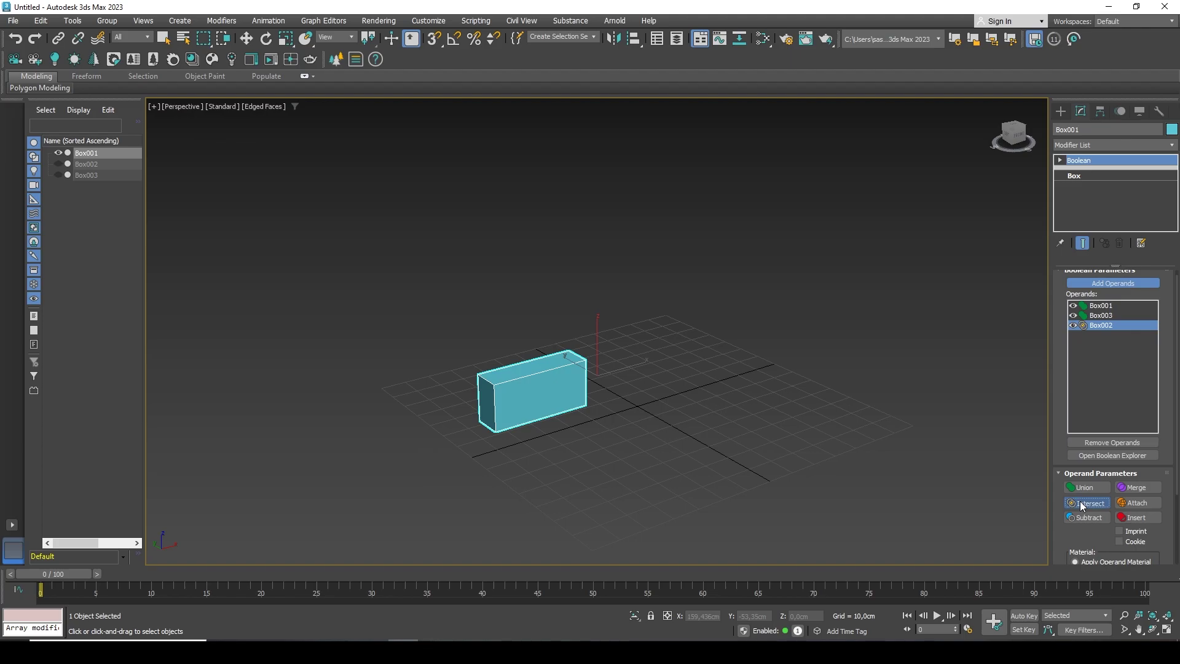
alt+middle_drag(670, 375, 731, 393)
click(1084, 489)
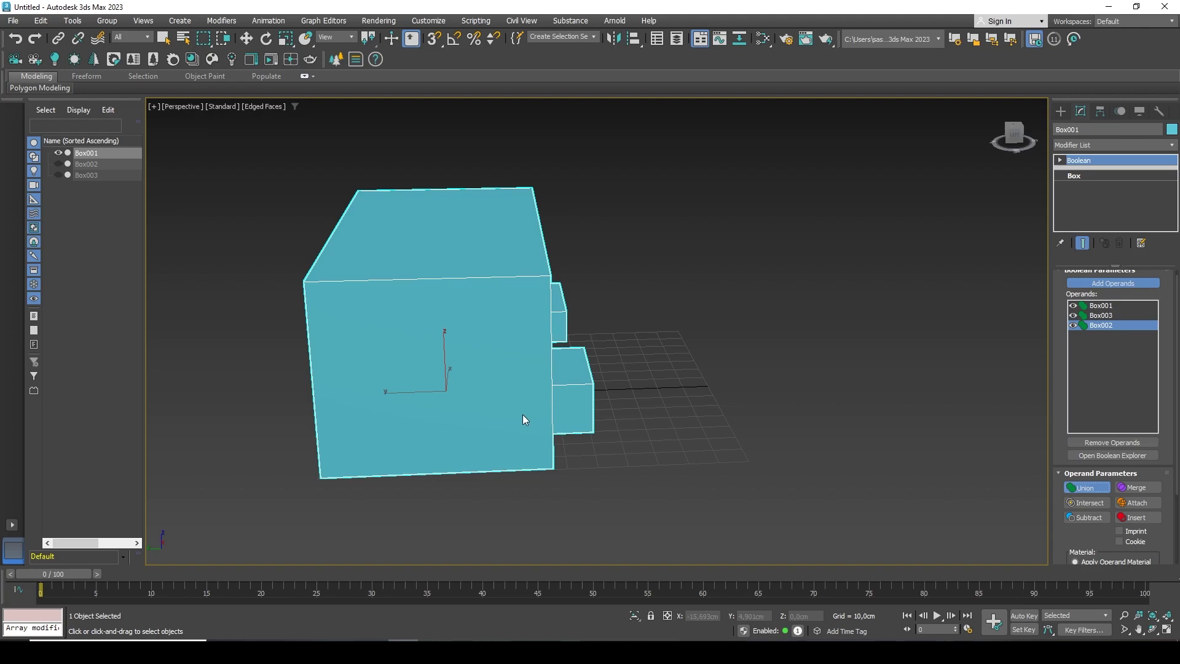
Step: Test Intersect and Subtract on Box002 as a recess, leaving it on Union
click(1084, 503)
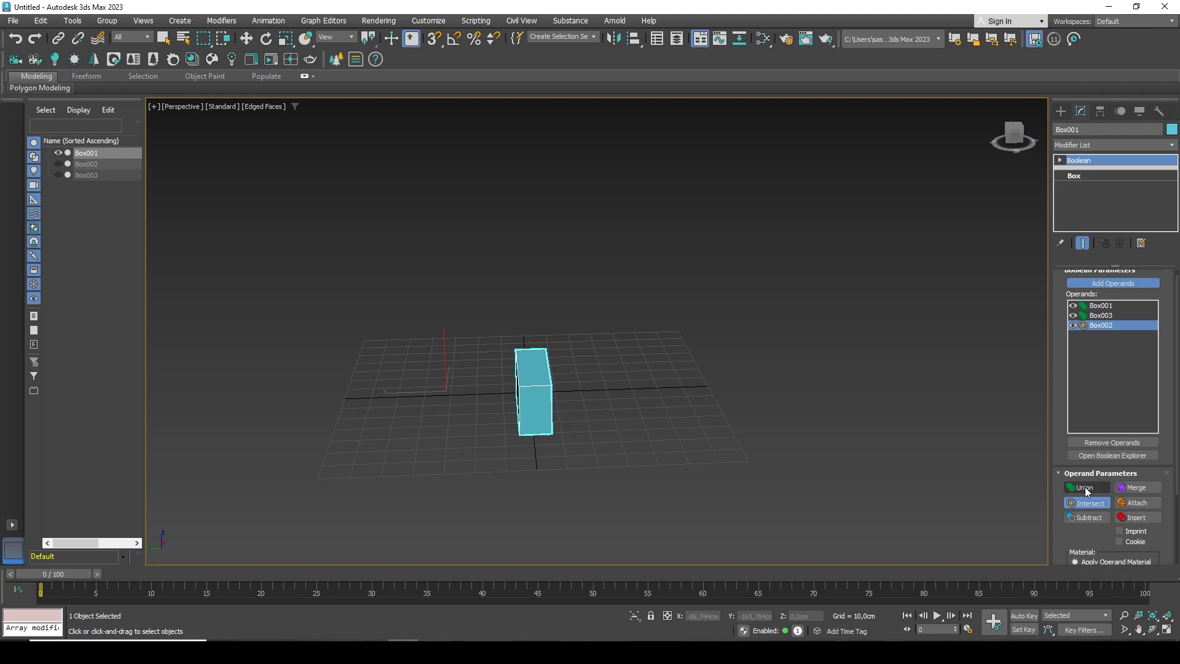
click(1088, 518)
alt+middle_drag(725, 362, 704, 377)
scroll(459, 403, up, 2)
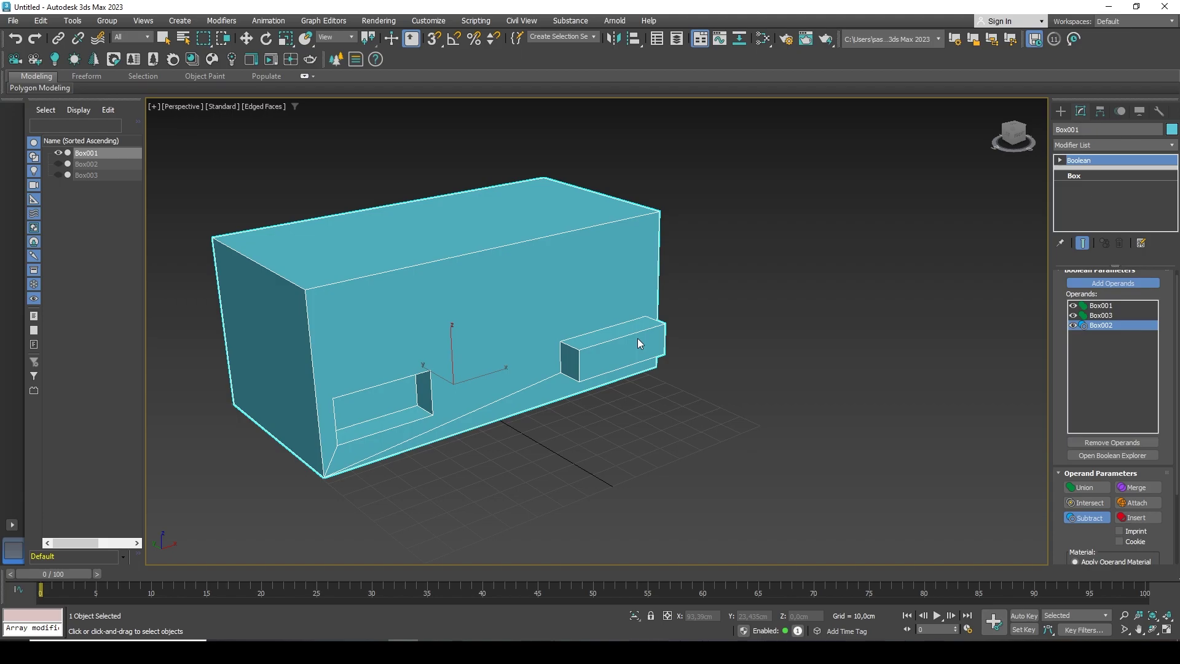
click(1087, 487)
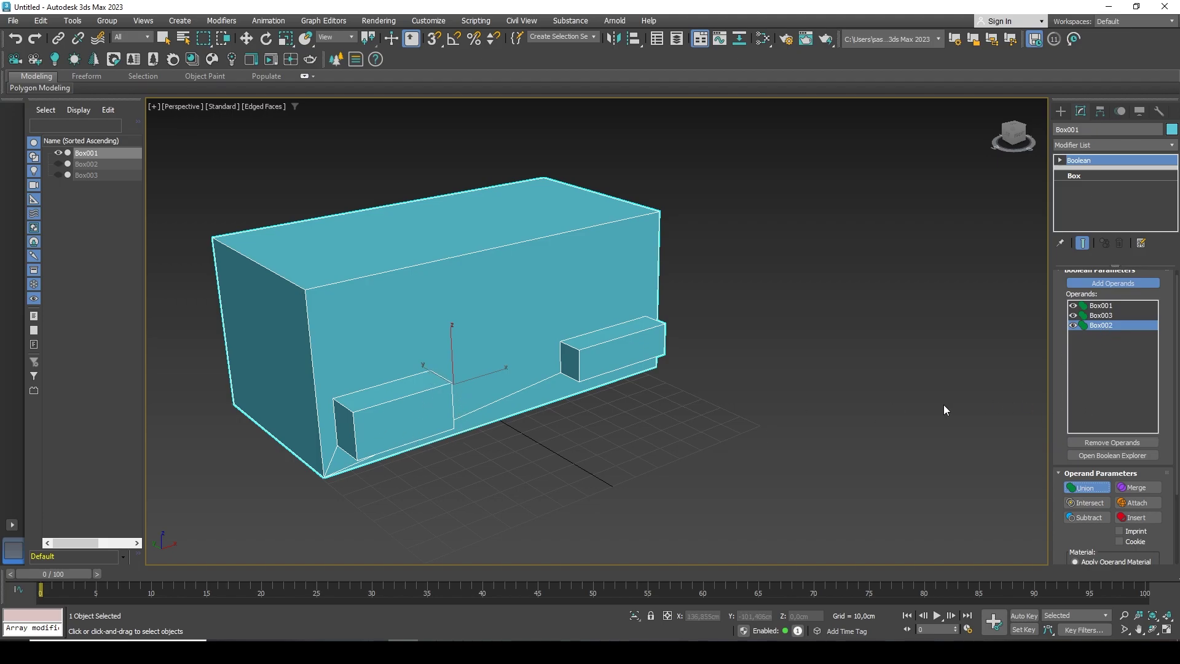
click(1079, 518)
click(1083, 487)
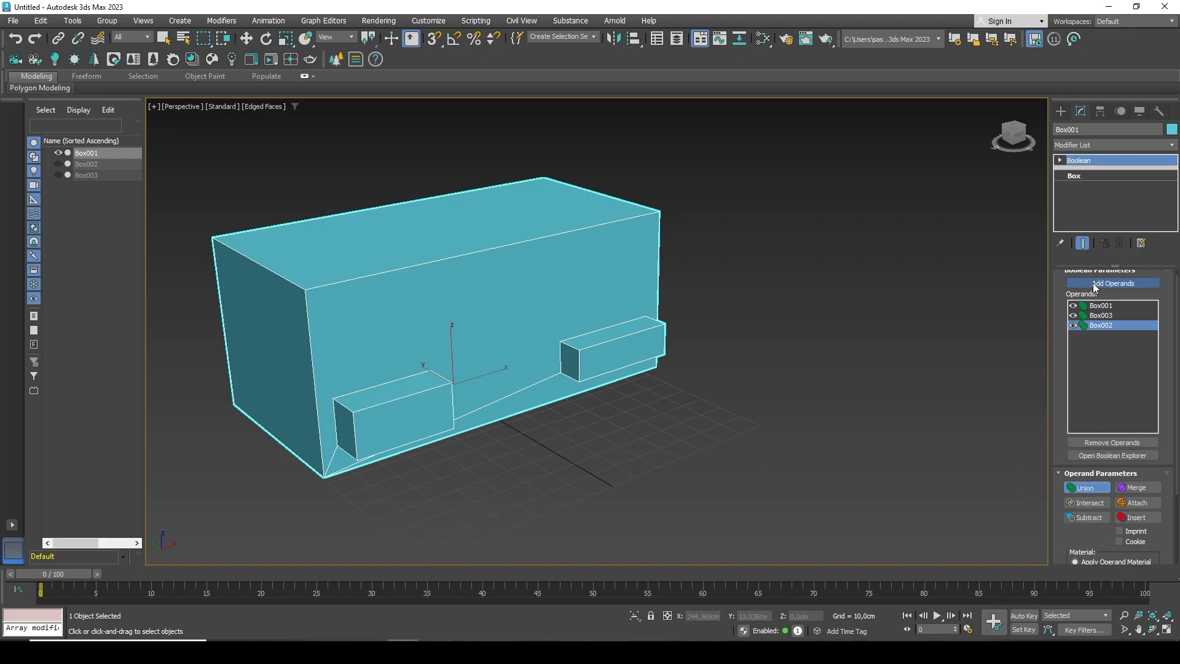
Step: Set the Box001, Box003 and Box002 operands to Subtract
click(1106, 307)
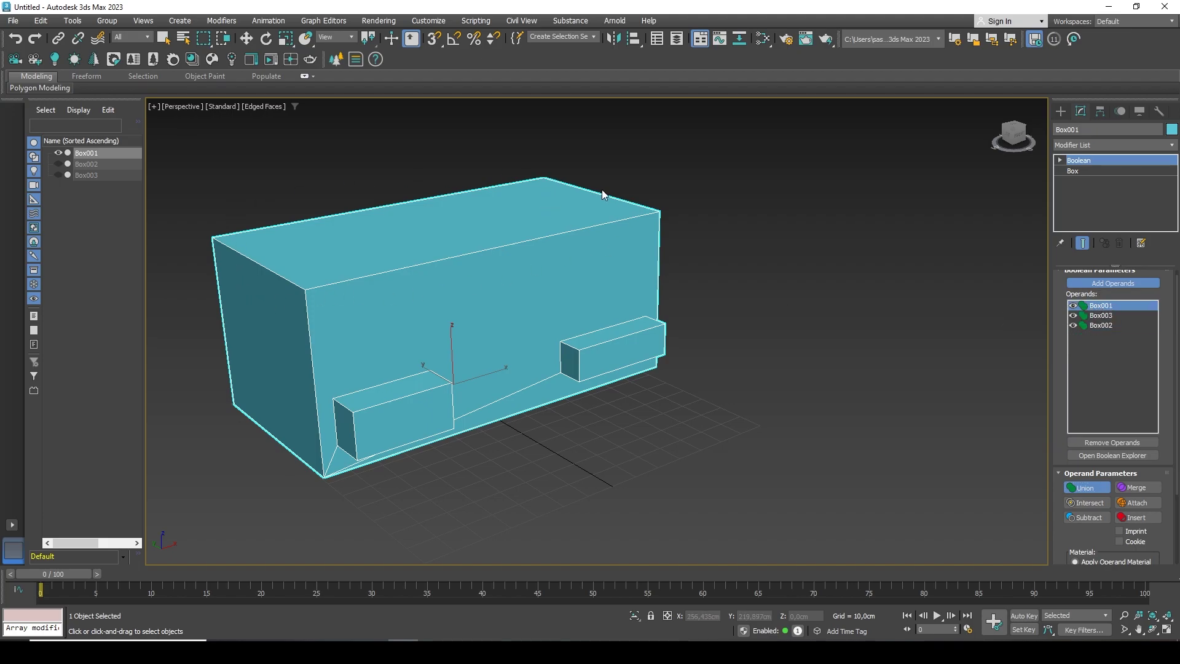
click(1096, 519)
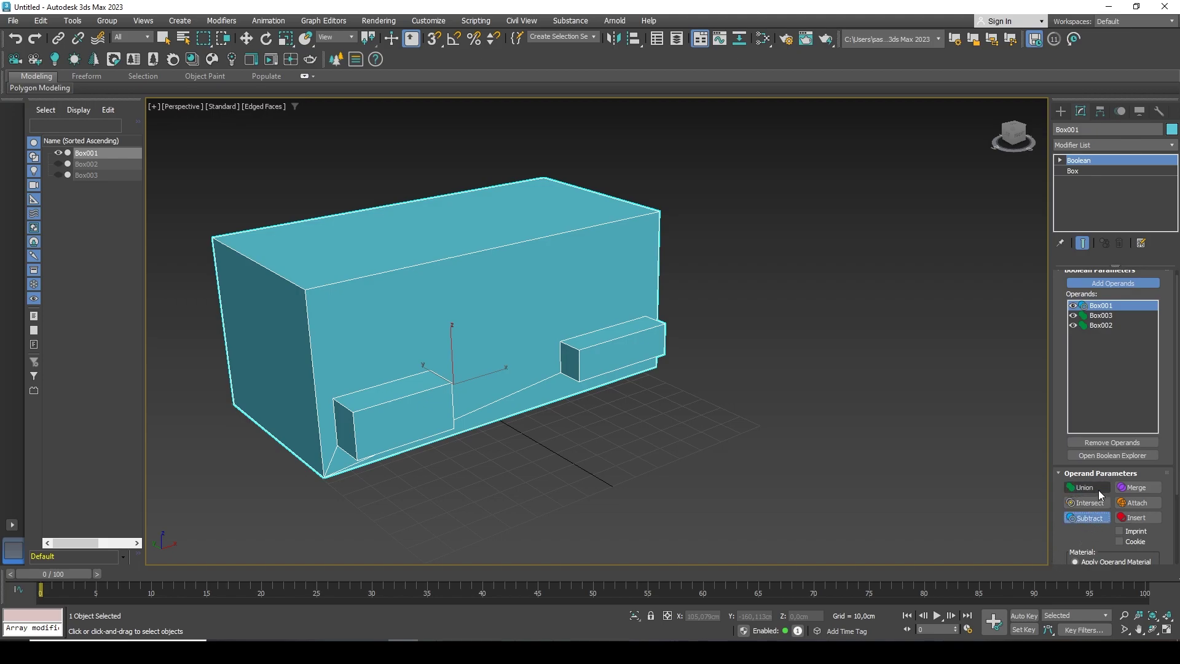
click(1102, 315)
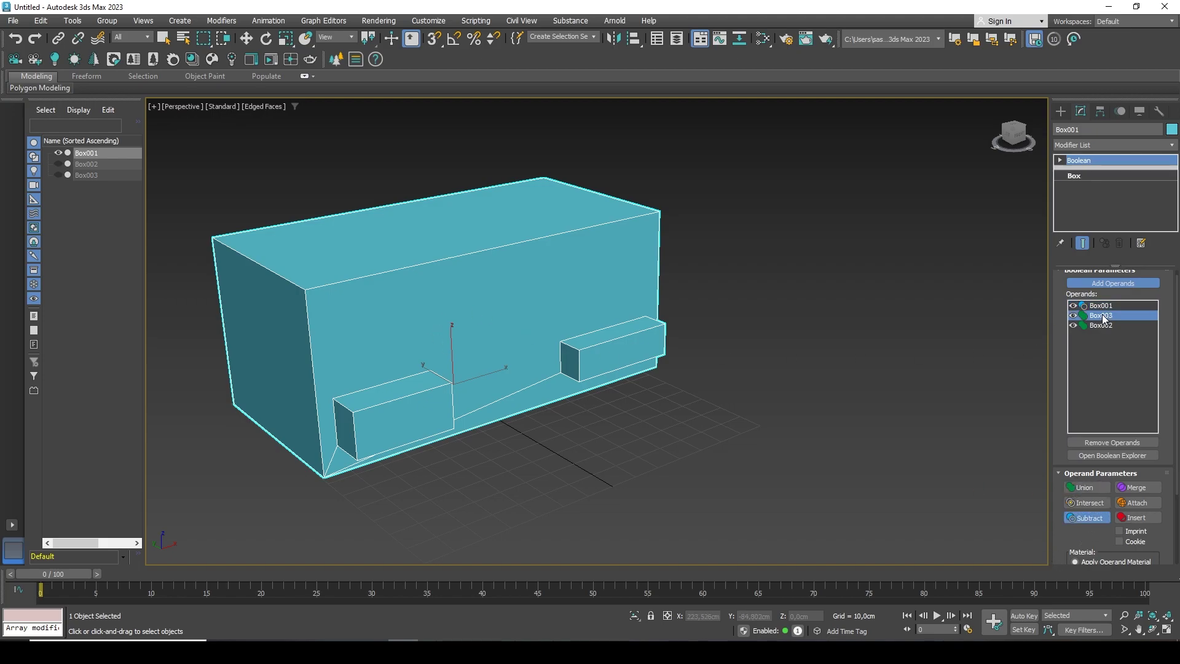
click(1095, 518)
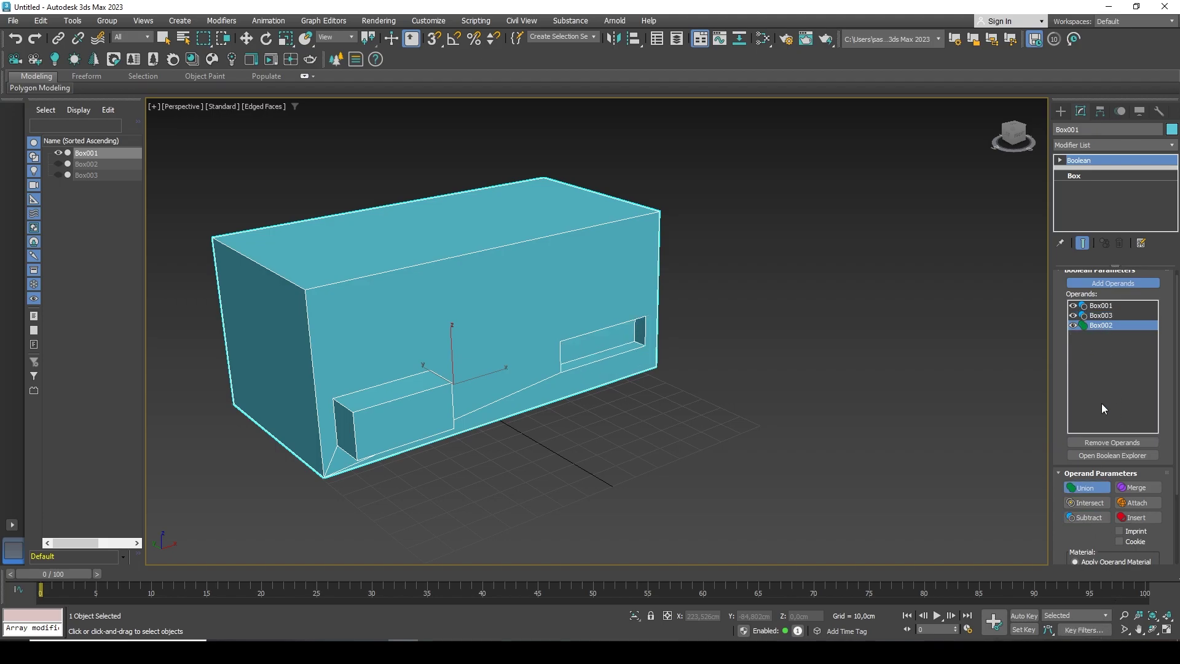
click(1087, 518)
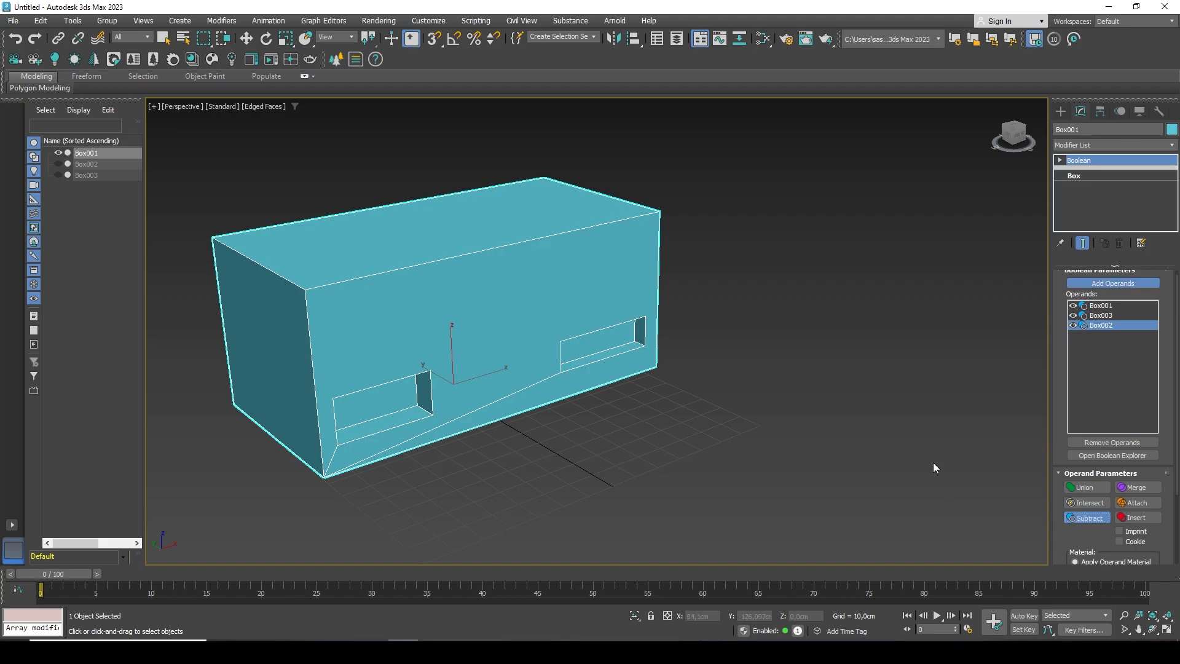
Step: Test Union and Intersect on Box003, leave it on Union, and select Box002
click(1105, 315)
click(1095, 486)
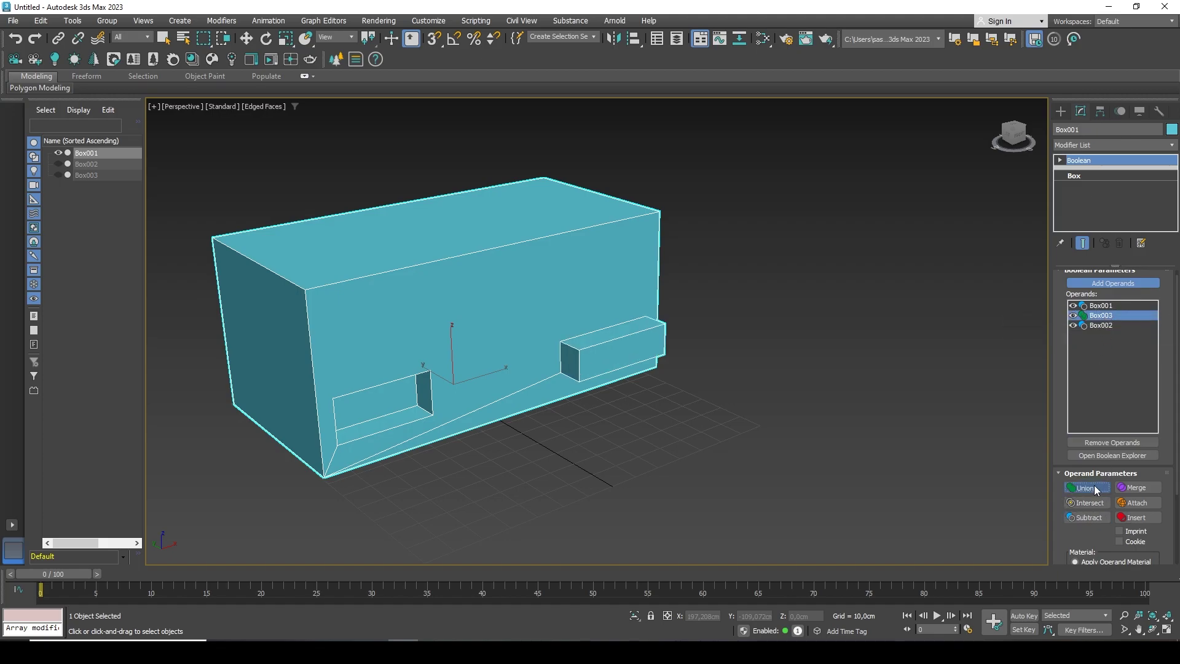
click(1087, 503)
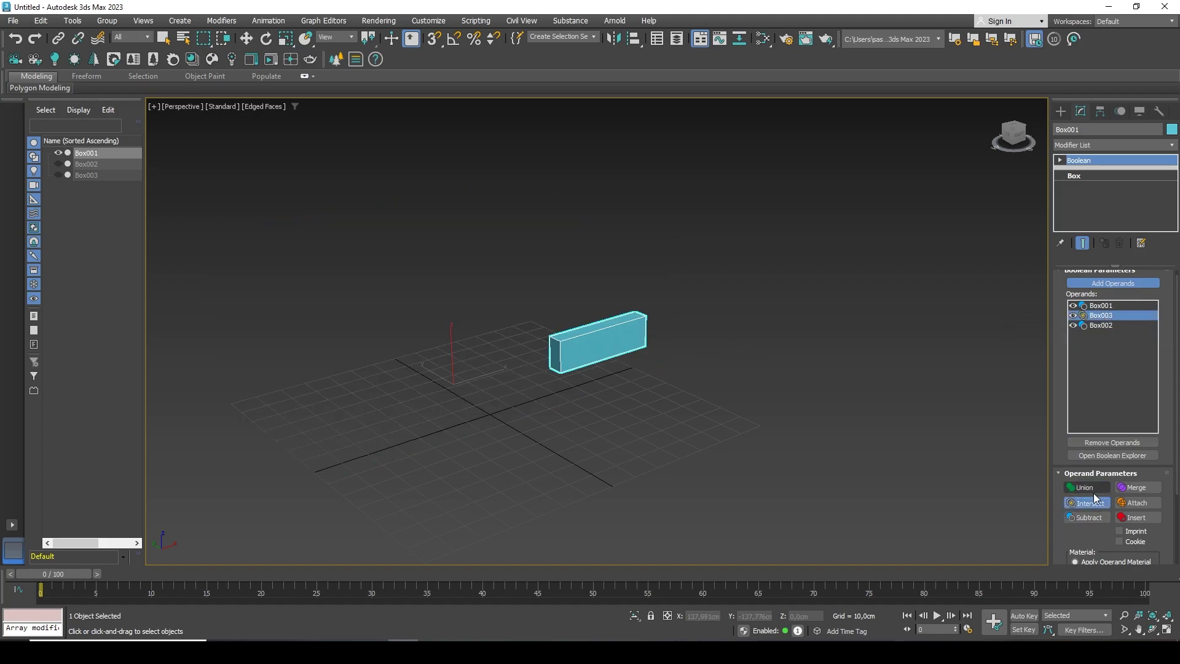
click(1097, 486)
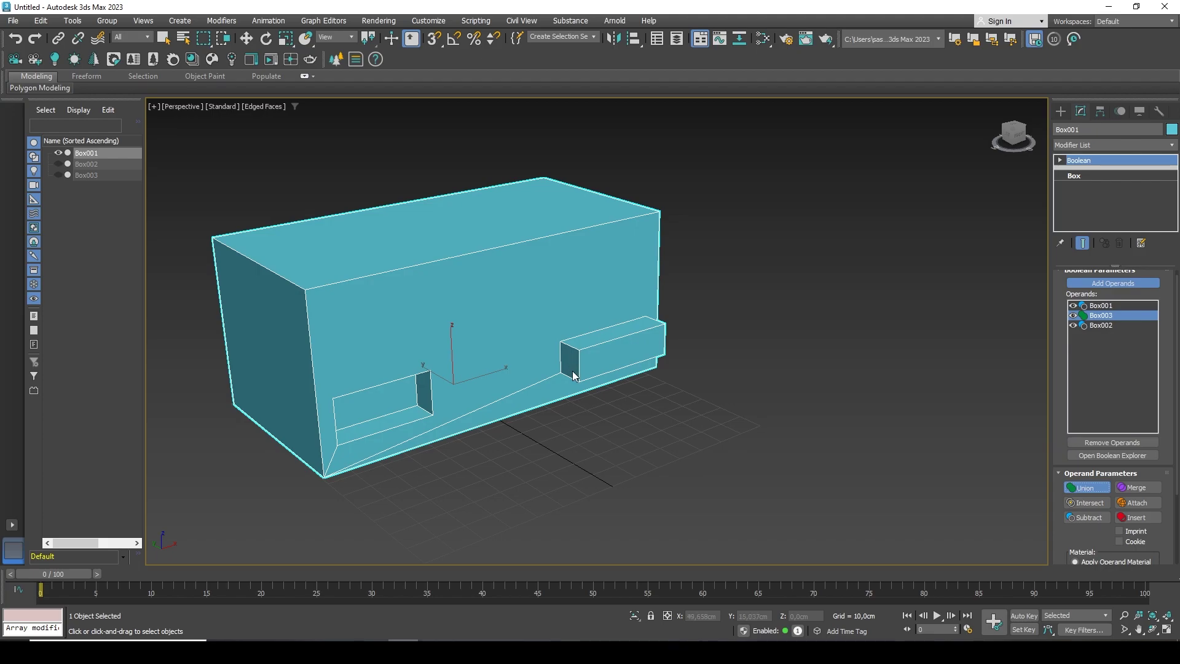
click(1105, 325)
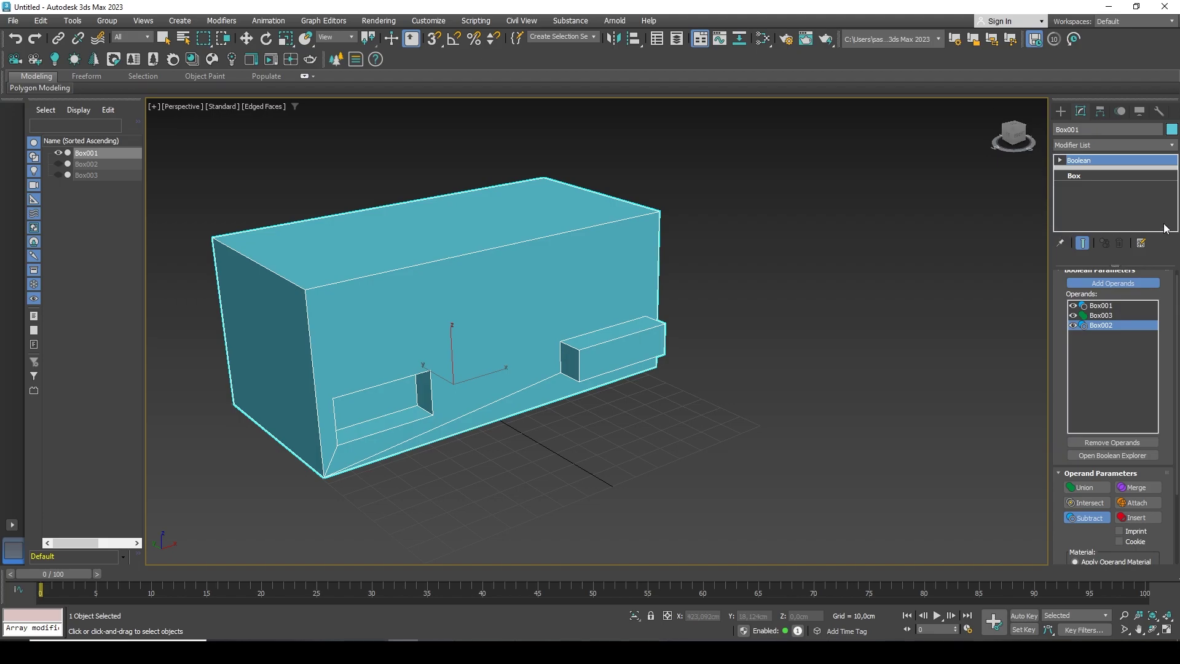
Step: At the Operands sub-level, raise Box002 and Box003 and shift the Box002 recess left
click(1061, 160)
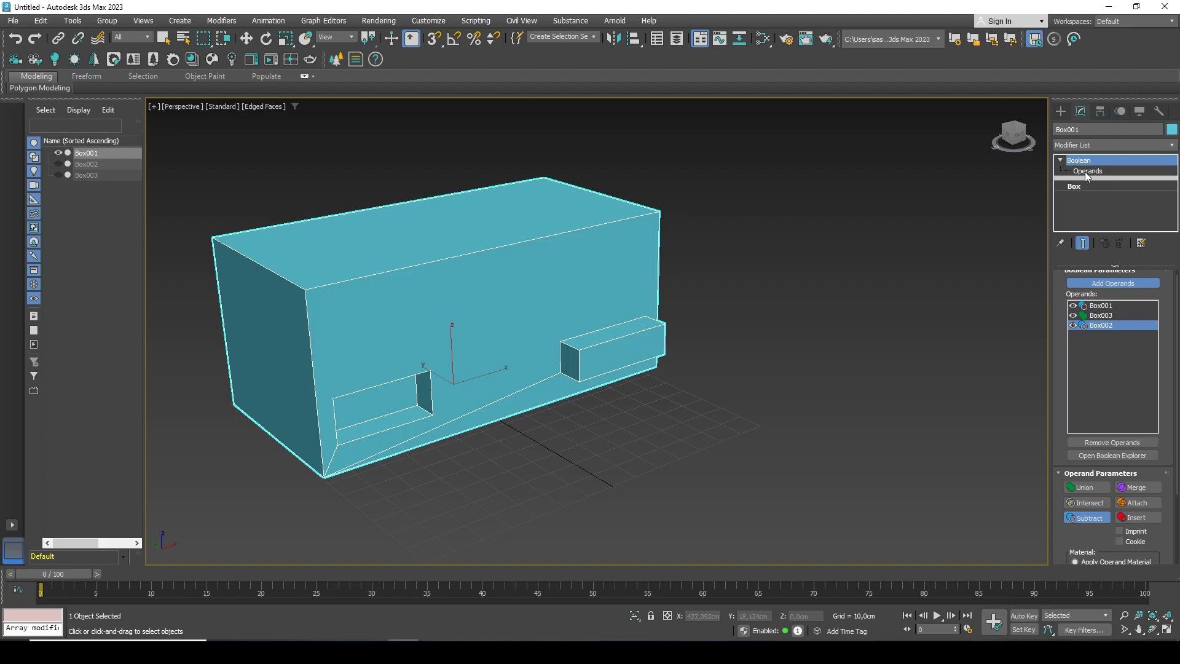
click(1085, 172)
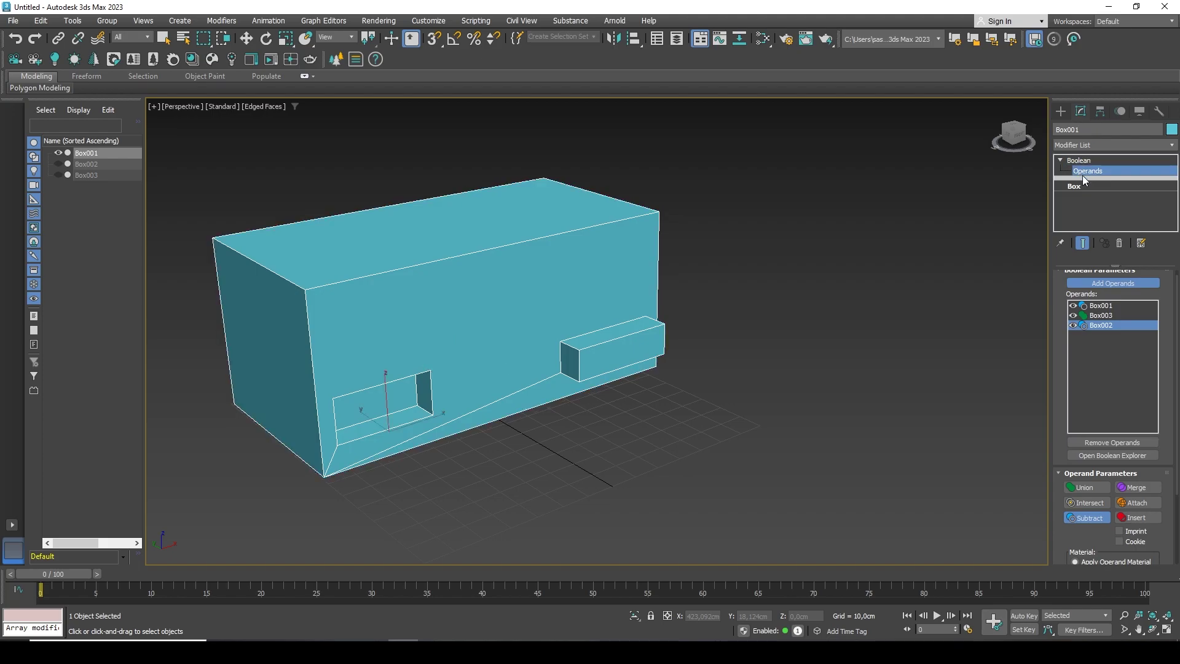
click(249, 34)
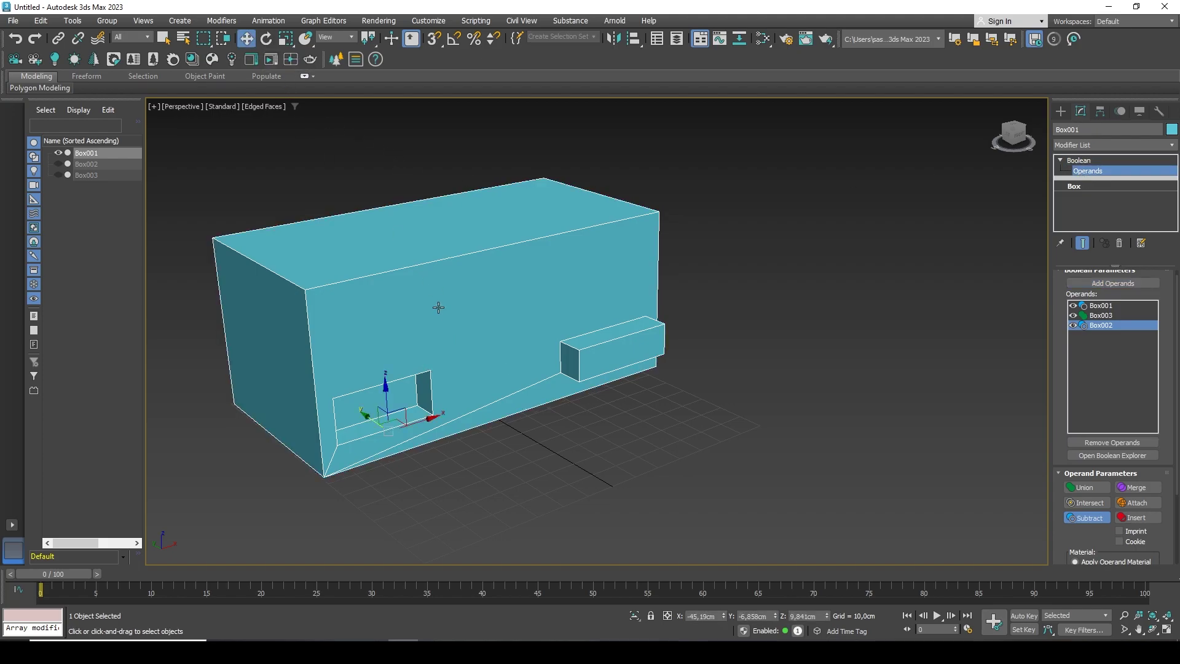
mouse_move(386, 391)
mouse_down()
mouse_move(379, 290)
mouse_move(384, 367)
mouse_up()
click(1103, 315)
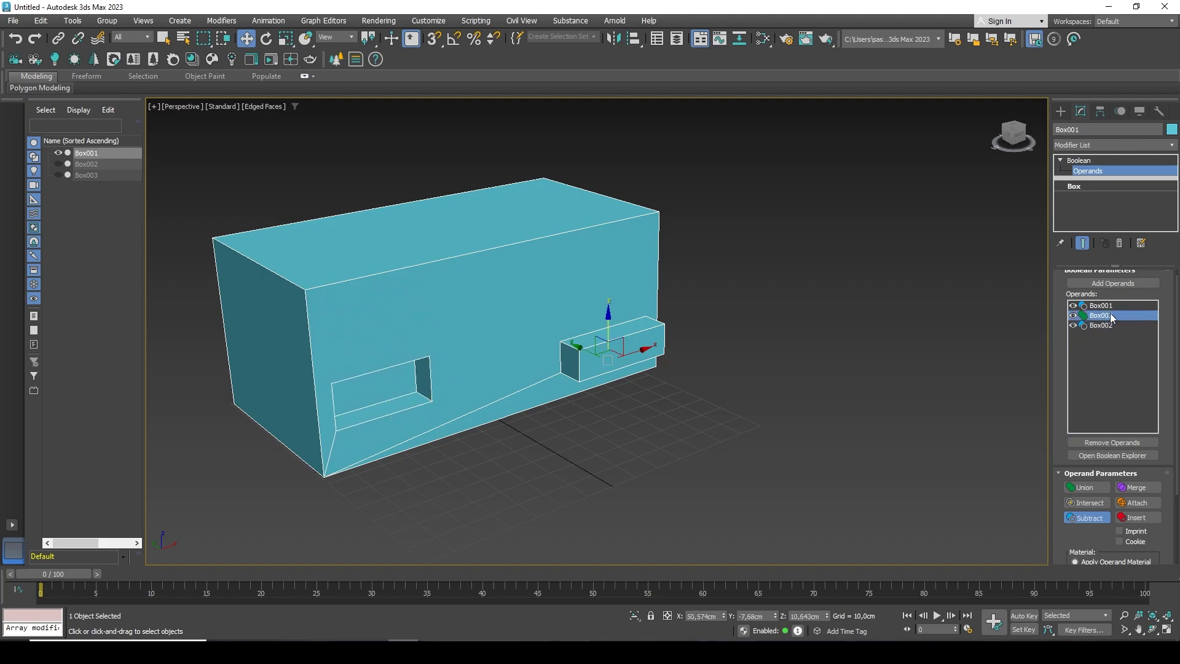
mouse_move(608, 320)
mouse_down()
mouse_move(606, 268)
mouse_move(527, 306)
mouse_move(596, 309)
mouse_up()
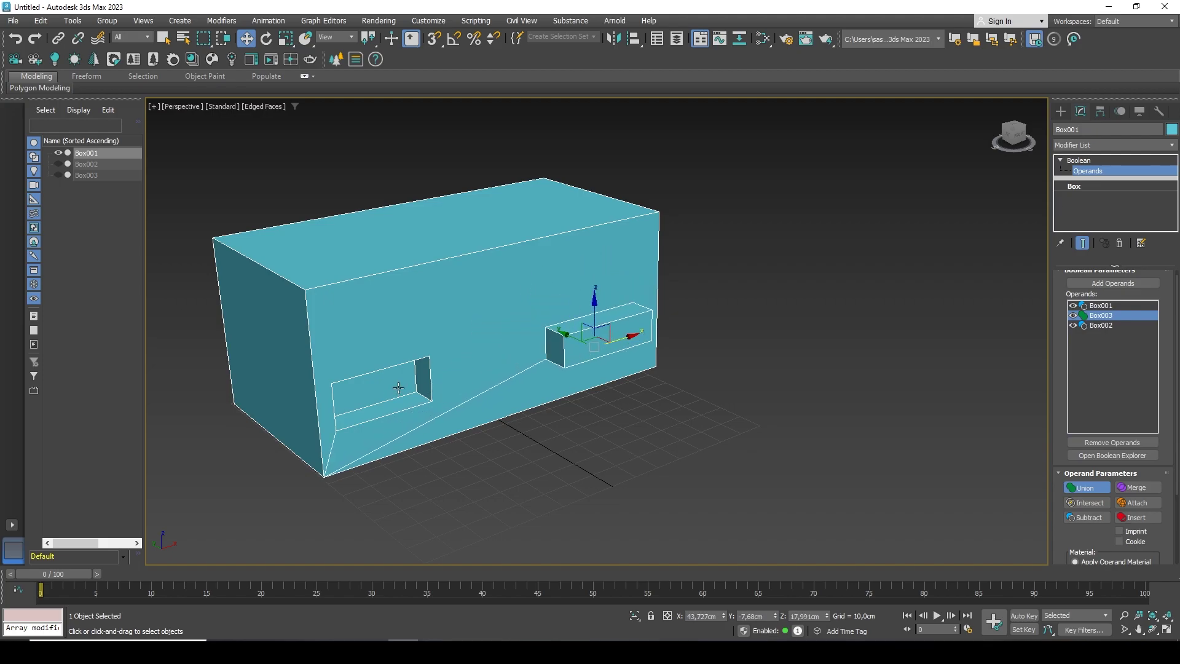
click(1103, 325)
mouse_move(369, 400)
mouse_down()
mouse_move(339, 381)
mouse_move(376, 403)
mouse_move(365, 400)
mouse_up()
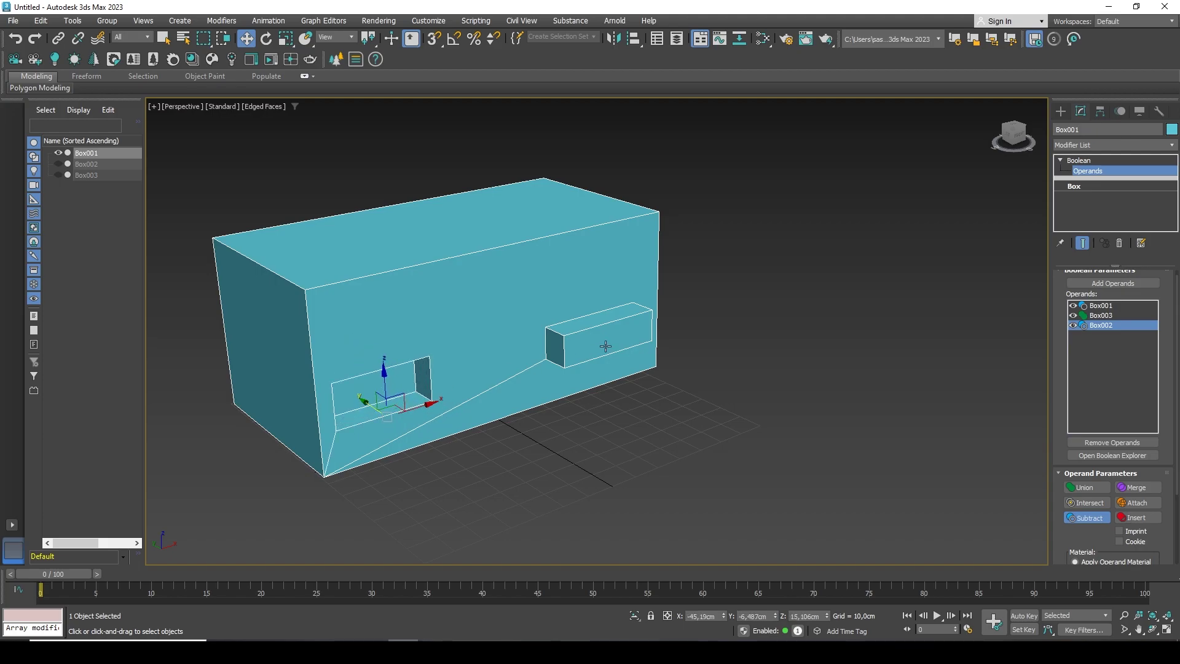
Step: Move the whole Boolean object slightly right and up, then select the Box001 operand
click(1081, 160)
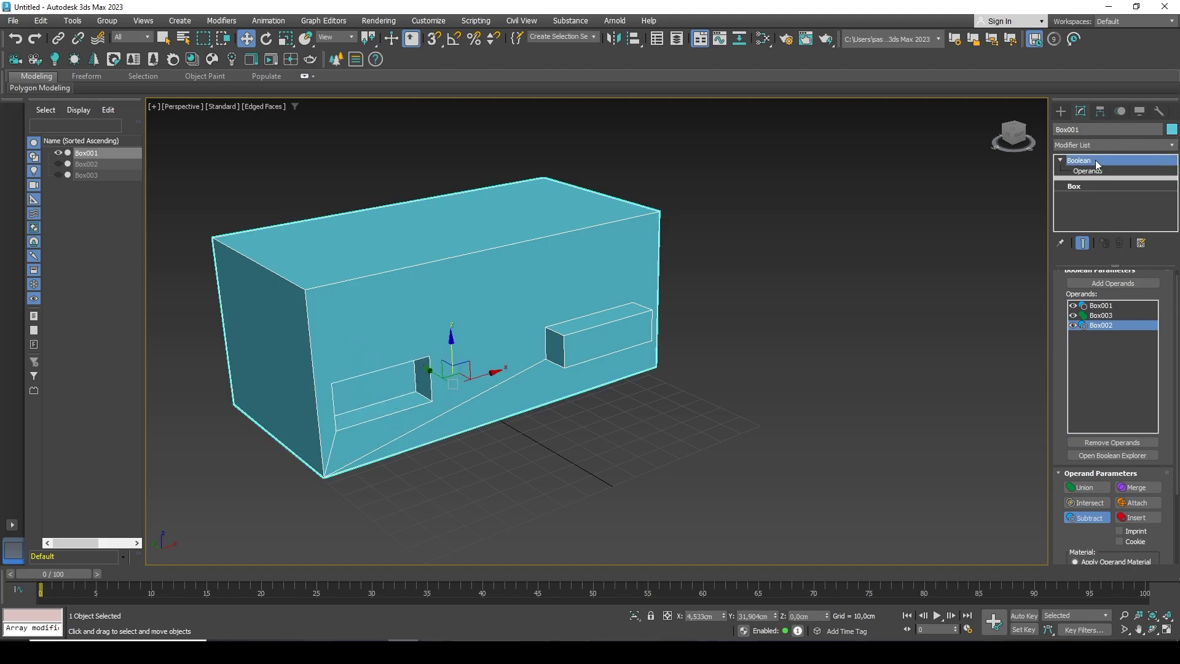
drag(470, 368, 612, 309)
click(1102, 306)
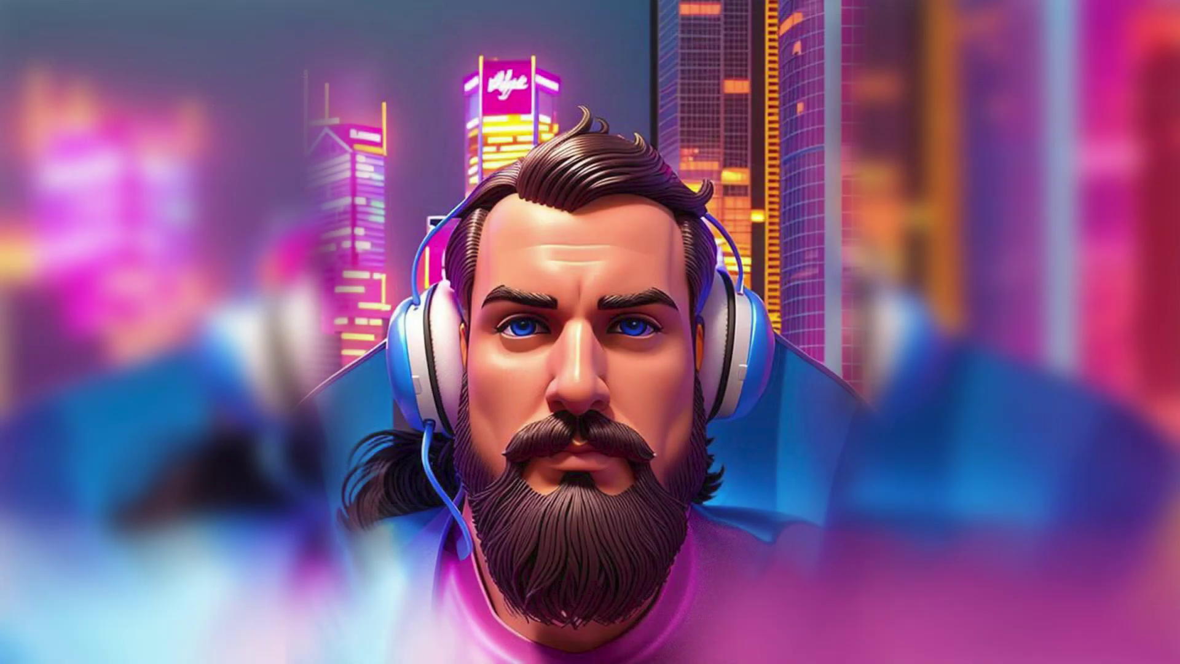